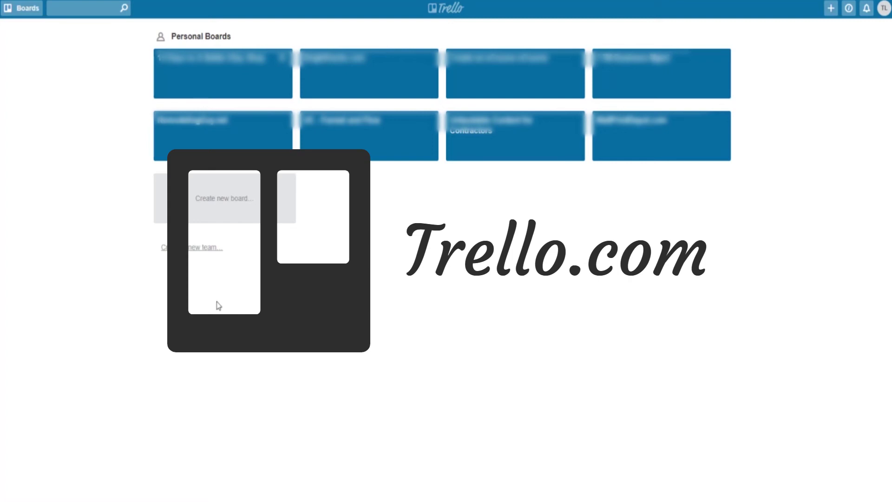
Create a new board titled 'Renovation Calendar 2018'.
{"action": "left_click", "coordinate": [222, 202]}
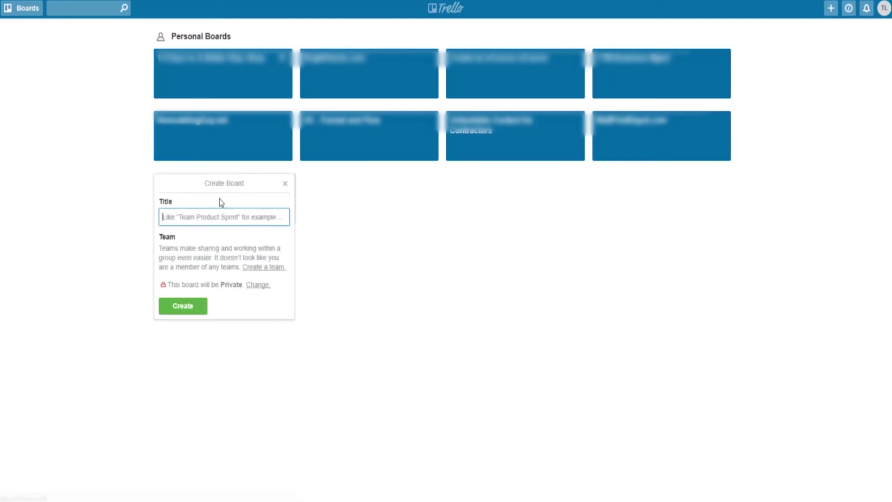
{"action": "left_click", "coordinate": [212, 220]}
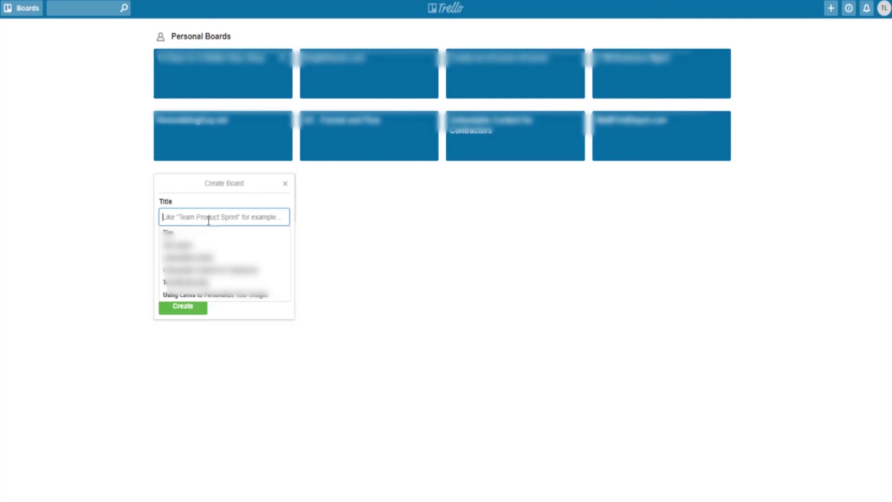
{"action": "type", "text": "Renovatio"}
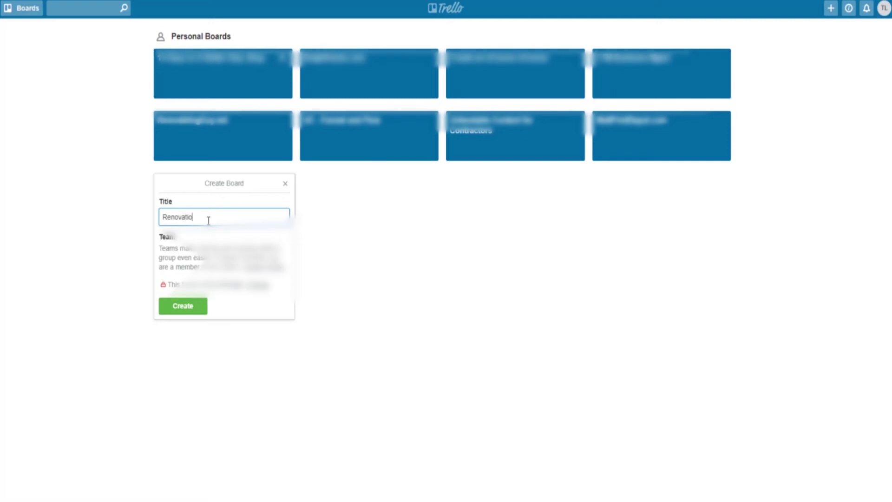
{"action": "type", "text": "n Calendar 2018"}
{"action": "left_click", "coordinate": [188, 308]}
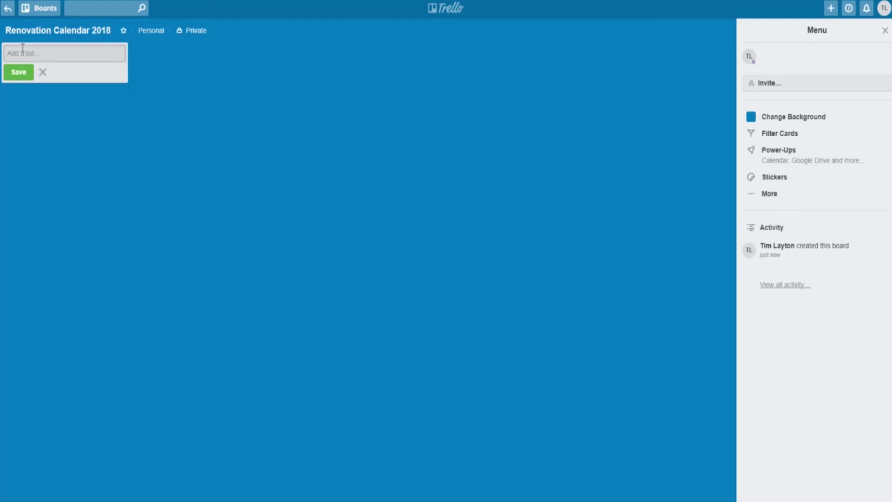
Add lists for January, February, March, April, May and June.
{"action": "type", "text": "January"}
{"action": "key", "text": "Return"}
{"action": "type", "text": "February"}
{"action": "key", "text": "Return"}
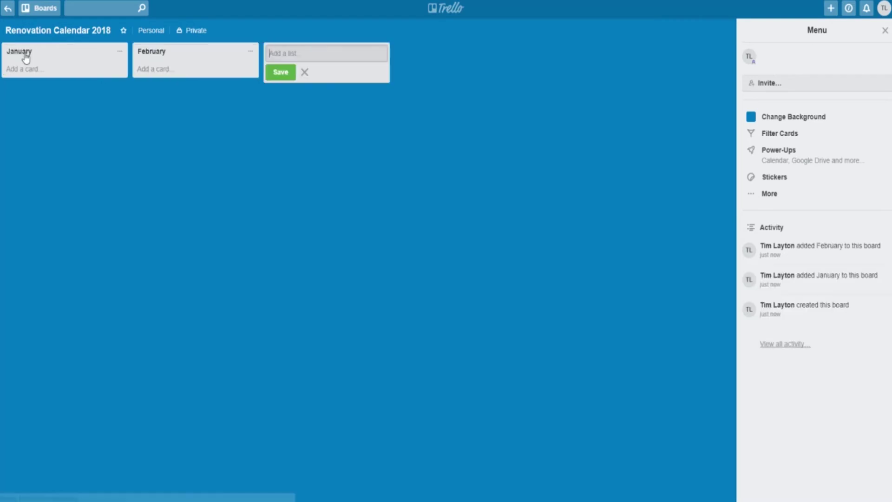
{"action": "type", "text": "March"}
{"action": "key", "text": "Return"}
{"action": "type", "text": "April"}
{"action": "key", "text": "Return"}
{"action": "type", "text": "May"}
{"action": "key", "text": "Return"}
{"action": "type", "text": "June"}
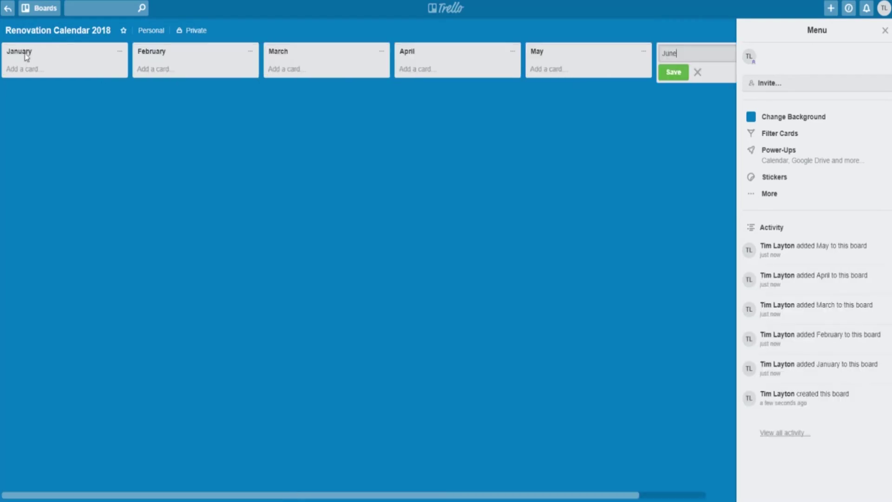
{"action": "key", "text": "Return"}
Add lists for July through December, followed by a final 'Maybe' list.
{"action": "type", "text": "July"}
{"action": "key", "text": "Return"}
{"action": "type", "text": "August"}
{"action": "key", "text": "Return"}
{"action": "type", "text": "September"}
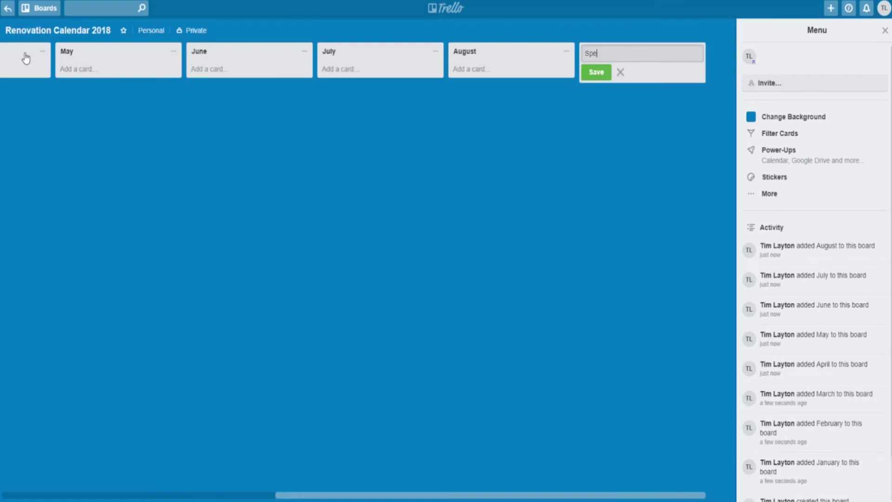
{"action": "key", "text": "Return"}
{"action": "type", "text": "October"}
{"action": "key", "text": "Return"}
{"action": "type", "text": "November"}
{"action": "key", "text": "Return"}
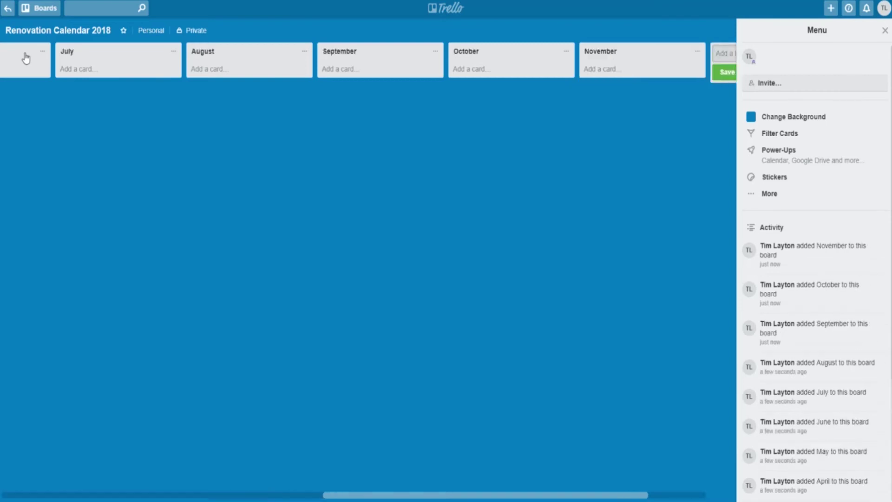
{"action": "type", "text": "December"}
{"action": "key", "text": "Return"}
{"action": "type", "text": "Maybe"}
{"action": "key", "text": "Return"}
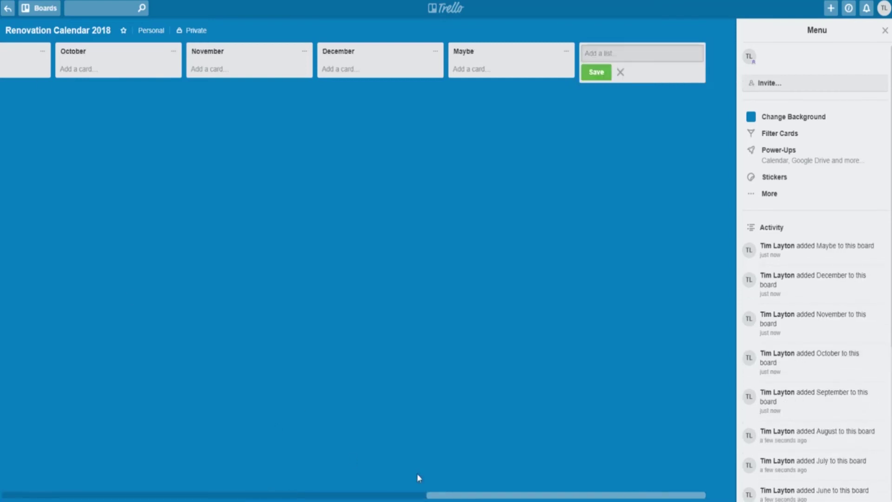
{"action": "left_click_drag", "start_coordinate": [492, 500], "coordinate": [66, 475]}
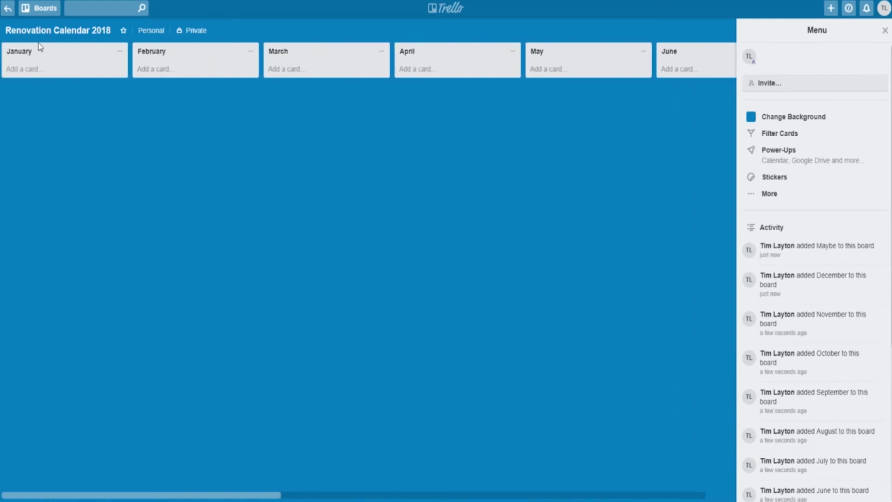
Add 'Kitchen Remodel Phase 1' to January and 'Kitchen Remodel Phase 2' to February.
{"action": "left_click", "coordinate": [22, 71]}
{"action": "type", "text": "Kitchen"}
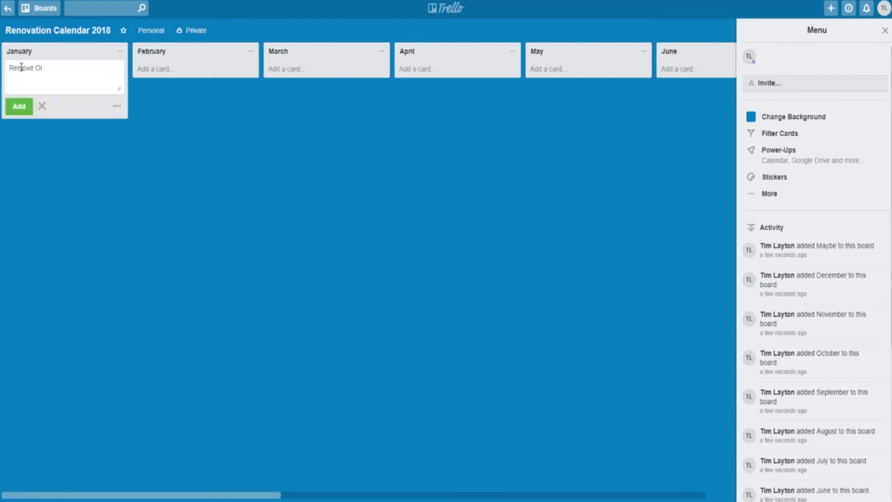
{"action": "key", "text": "BackSpace"}
{"action": "key", "text": "BackSpace"}
{"action": "key", "text": "BackSpace"}
{"action": "key", "text": "BackSpace"}
{"action": "key", "text": "BackSpace"}
{"action": "type", "text": "tchen Remodel Phase 1"}
{"action": "key", "text": "Return"}
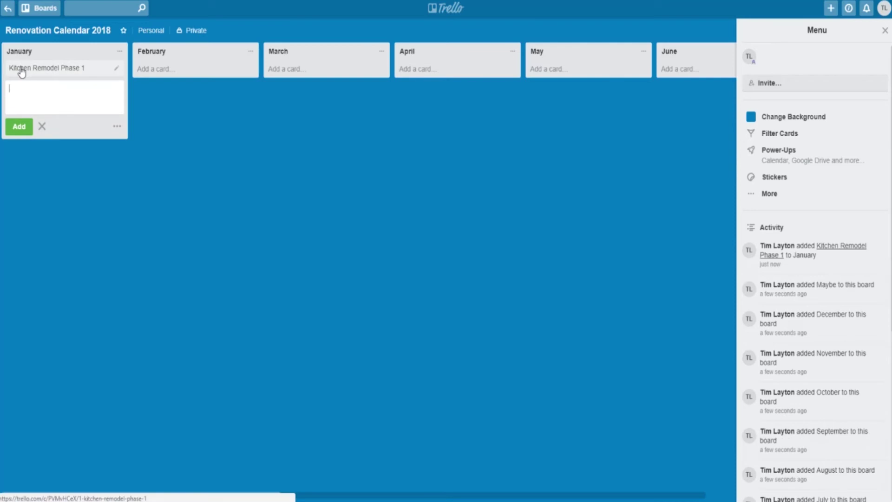
{"action": "left_click", "coordinate": [141, 74]}
{"action": "type", "text": "Kitchen Remodel Phase 2"}
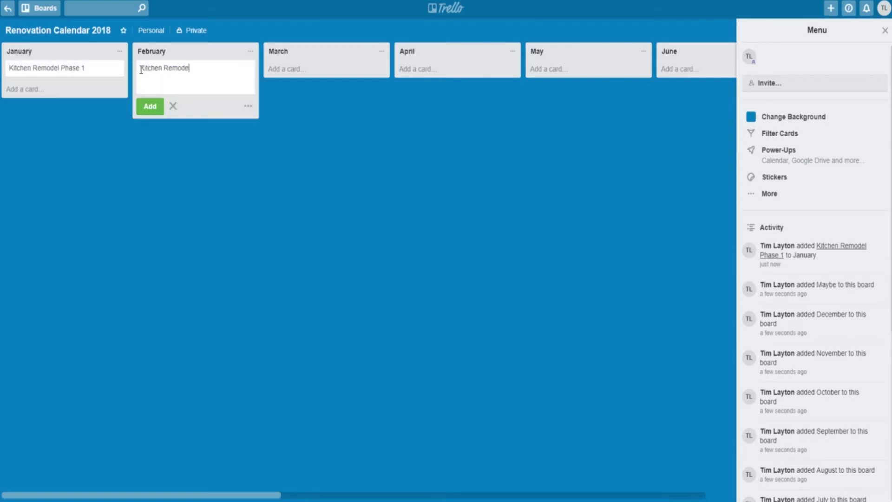
{"action": "key", "text": "Return"}
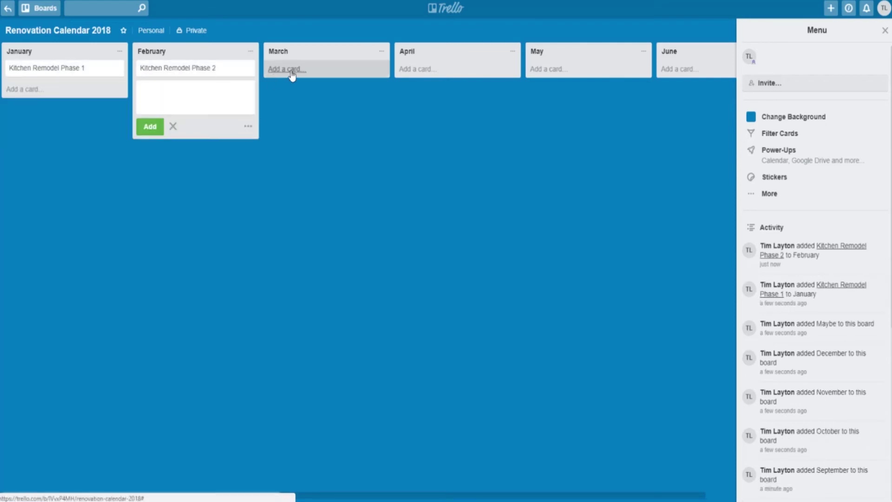
Add 'Replace Roof' to October and 'Build New Outdoor BBQ Area' to April.
{"action": "left_click_drag", "start_coordinate": [216, 494], "coordinate": [496, 494]}
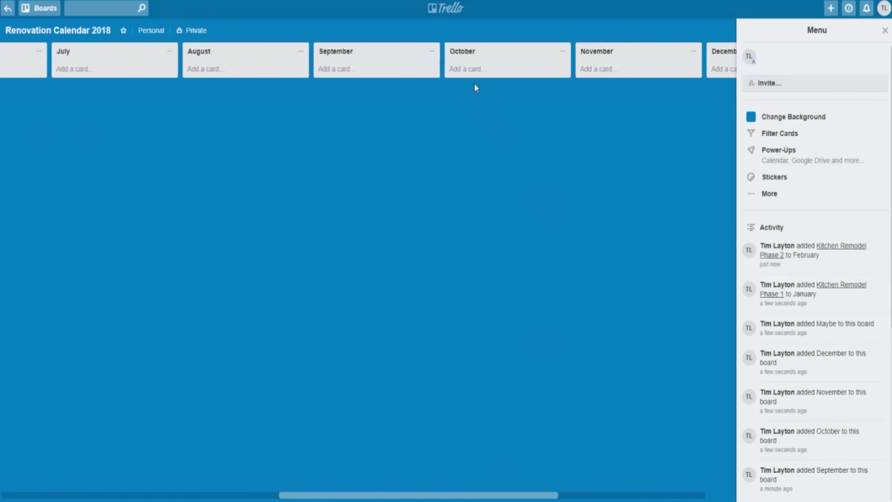
{"action": "left_click", "coordinate": [467, 69]}
{"action": "type", "text": "Replace R"}
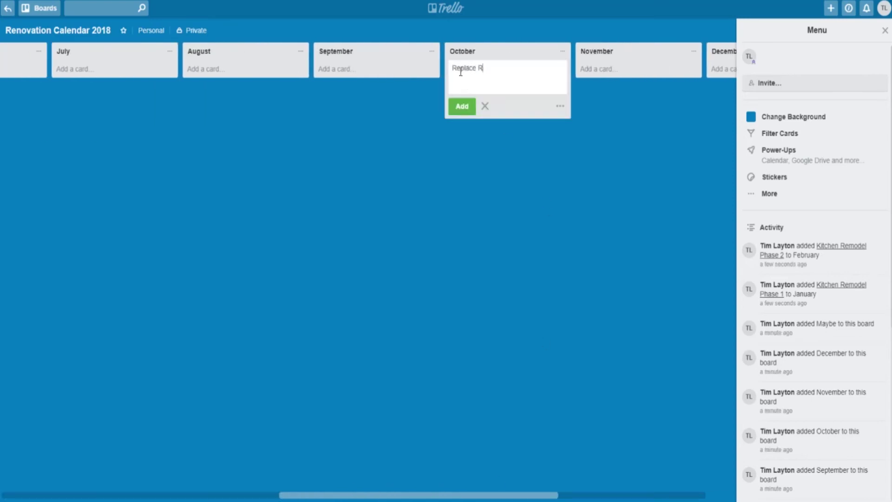
{"action": "type", "text": "oof"}
{"action": "key", "text": "Return"}
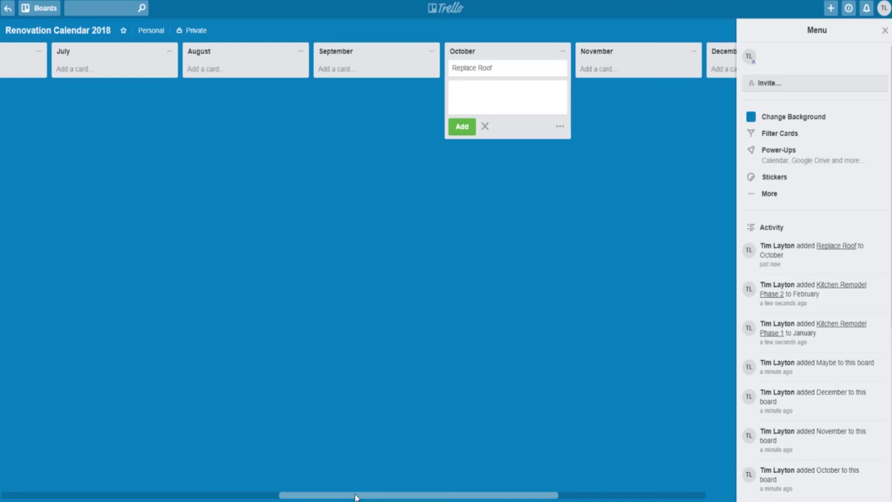
{"action": "left_click_drag", "start_coordinate": [355, 495], "coordinate": [207, 481]}
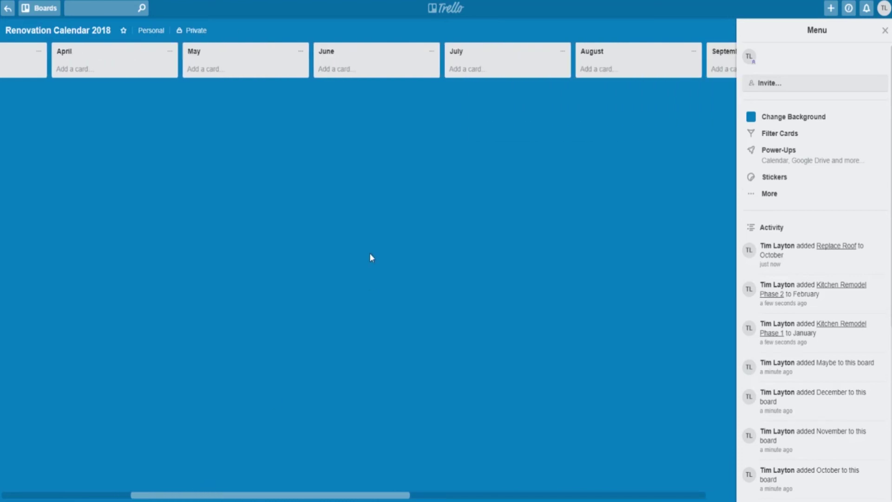
{"action": "left_click", "coordinate": [88, 72]}
{"action": "type", "text": "Build New Outdoor BBQ Area"}
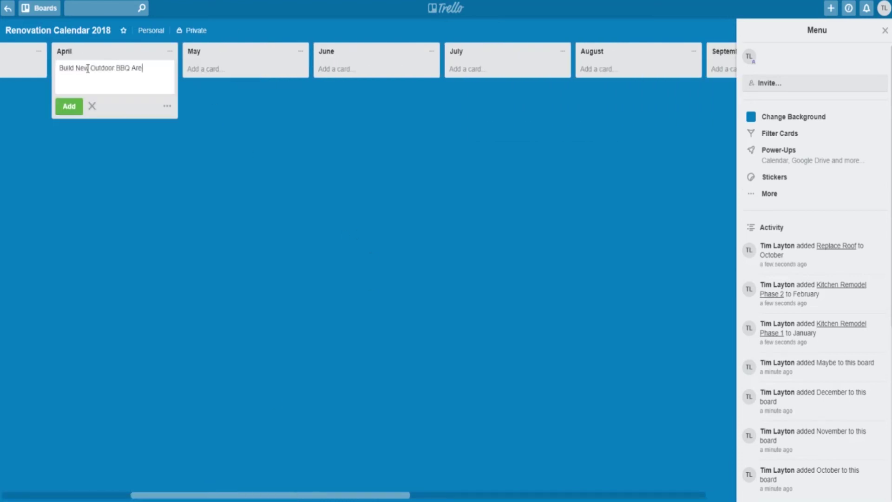
{"action": "key", "text": "Return"}
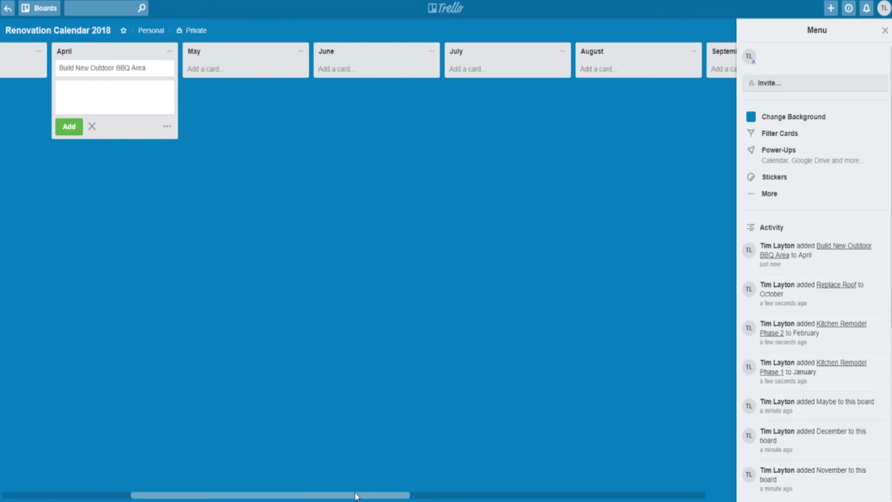
Add an 'Install Picket Fence Out Front' card to the November list.
{"action": "left_click_drag", "start_coordinate": [356, 496], "coordinate": [571, 496]}
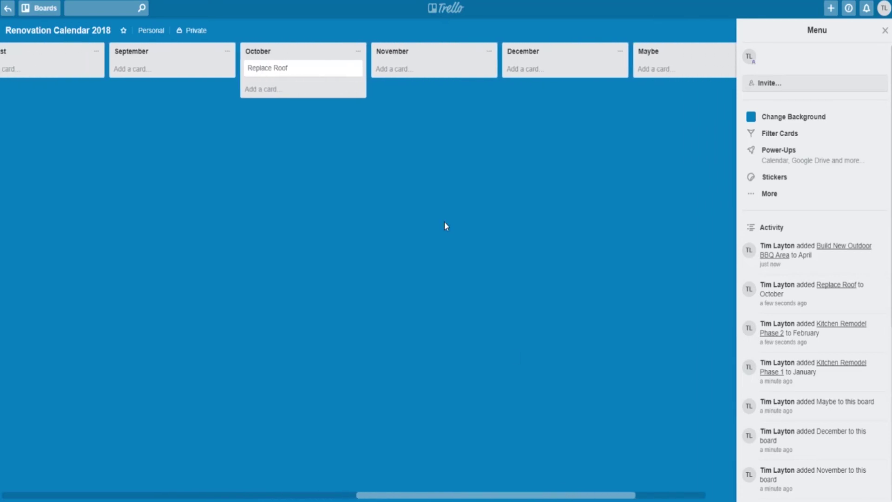
{"action": "left_click", "coordinate": [397, 72]}
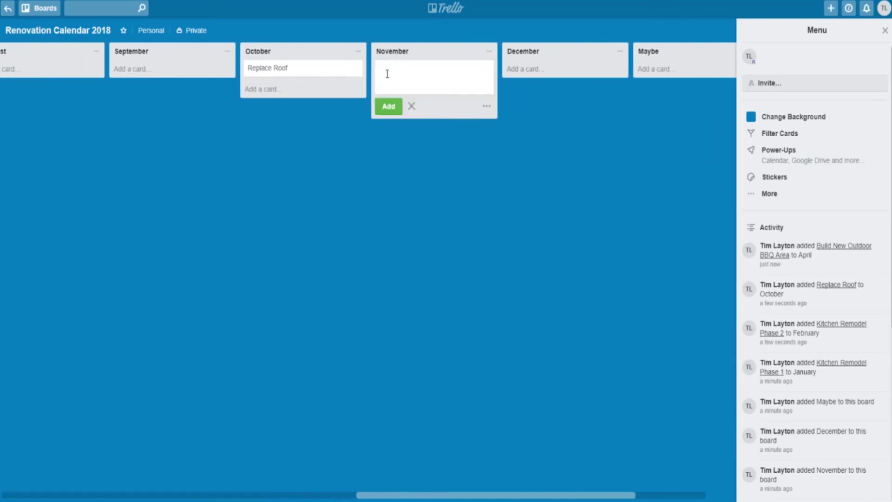
{"action": "type", "text": "Install Picket Fence Out Front"}
{"action": "key", "text": "Return"}
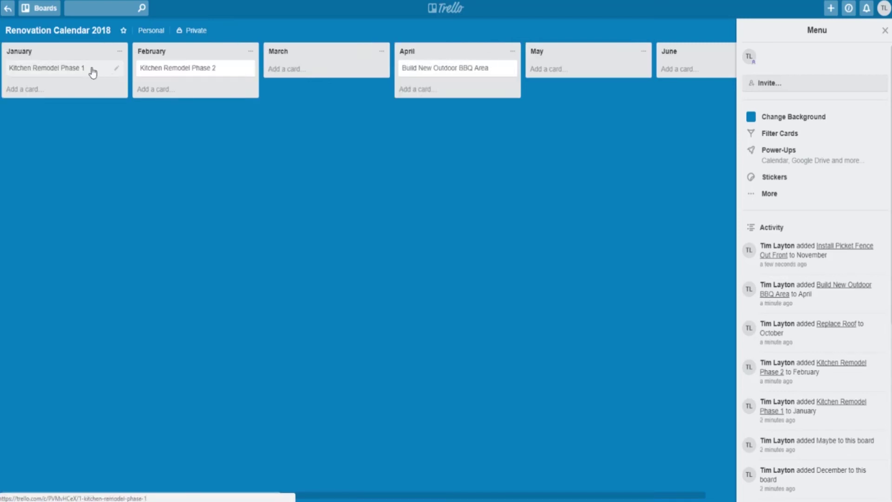
Describe Kitchen Remodel Phase 1 as tile removal, window trim repair, skimcoat and paint, and ordering cabinets.
{"action": "left_click", "coordinate": [92, 72]}
{"action": "type", "text": "Phase "}
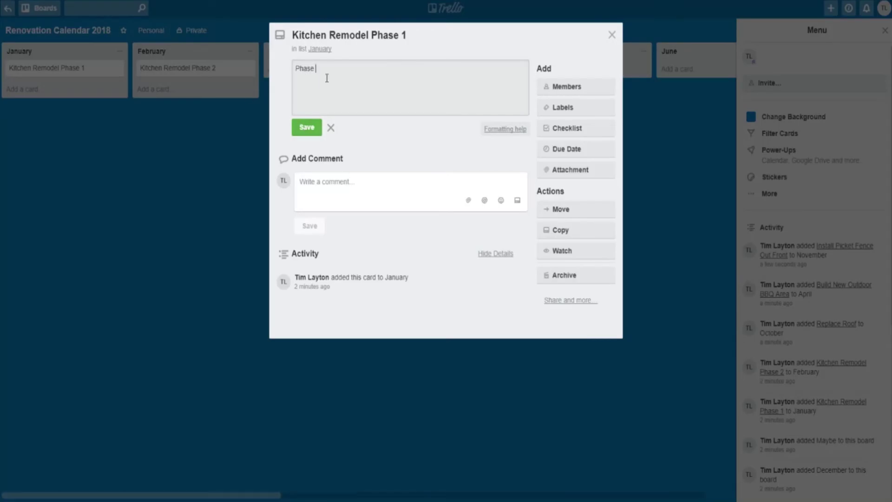
{"action": "type", "text": "1 of the Kitchen Remodel -"}
{"action": "key", "text": "Return"}
{"action": "type", "text": "Includes Tile Removal, repair window trim, "}
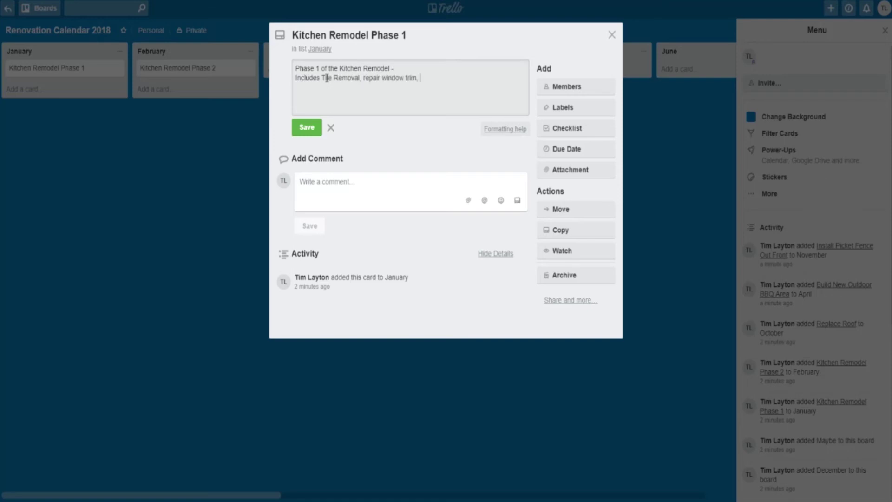
{"action": "type", "text": "skimcoat walls and paint, and"}
{"action": "type", "text": " order cabinets an"}
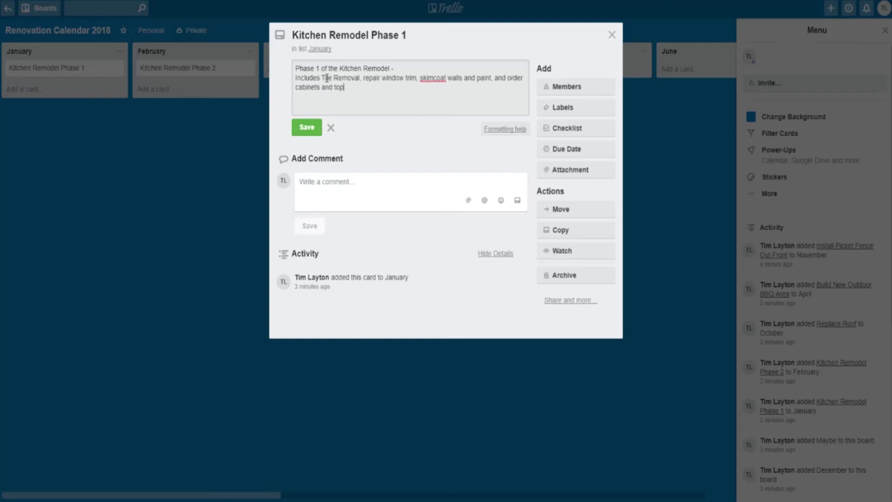
Post comments 'Light fixtures in this phase?' and a reminder to fix the trailer spare tire.
{"action": "left_click", "coordinate": [321, 183]}
{"action": "left_click", "coordinate": [319, 148]}
{"action": "type", "text": "Light fi"}
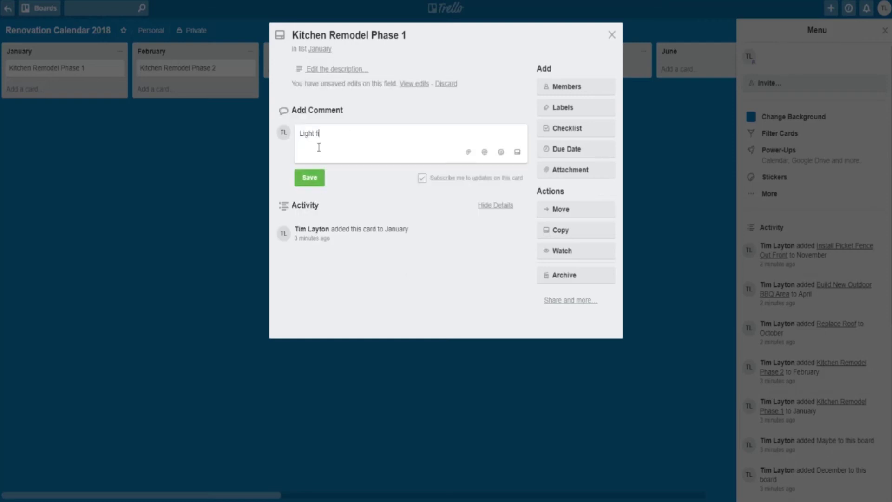
{"action": "type", "text": "xtures in this phase?"}
{"action": "left_click", "coordinate": [311, 177]}
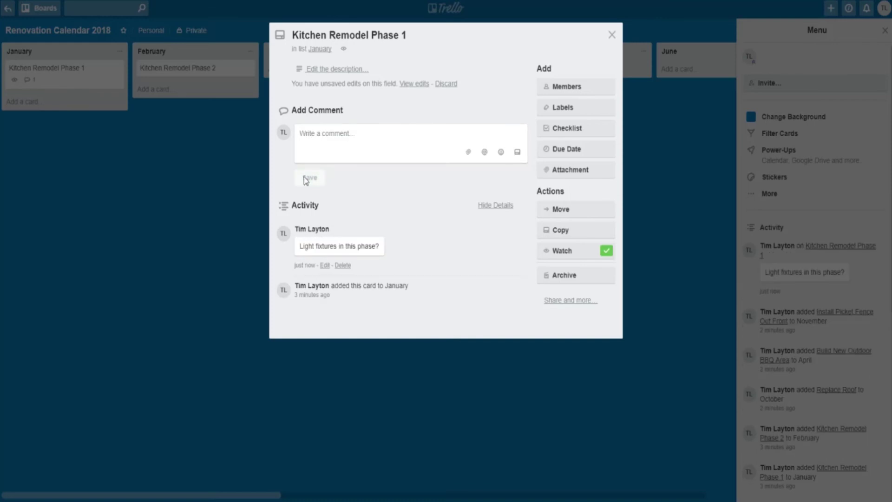
{"action": "left_click", "coordinate": [311, 137]}
{"action": "type", "text": "Make sure trailer spare tire is t"}
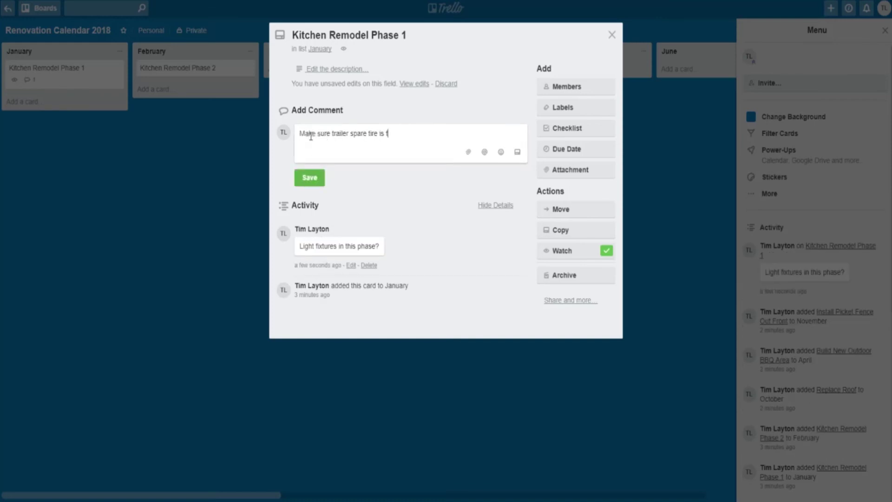
{"action": "key", "text": "BackSpace"}
{"action": "type", "text": "fixed if we're hauling demo to the dump."}
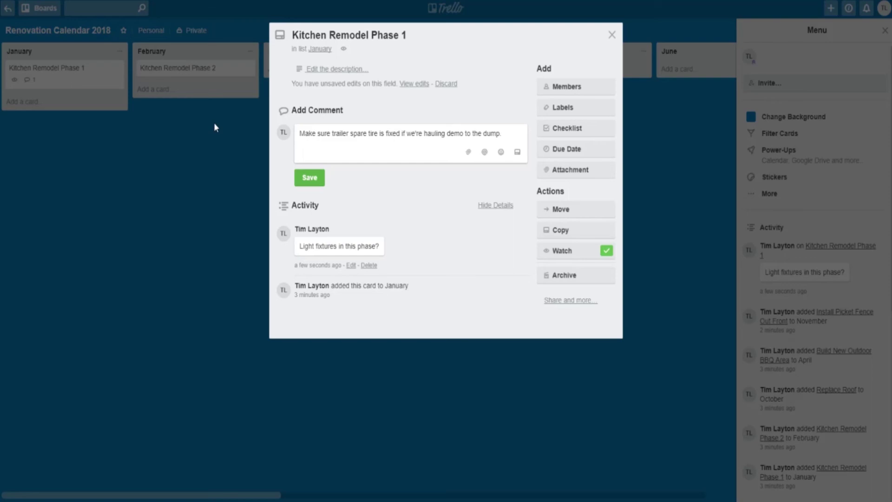
{"action": "left_click", "coordinate": [310, 177]}
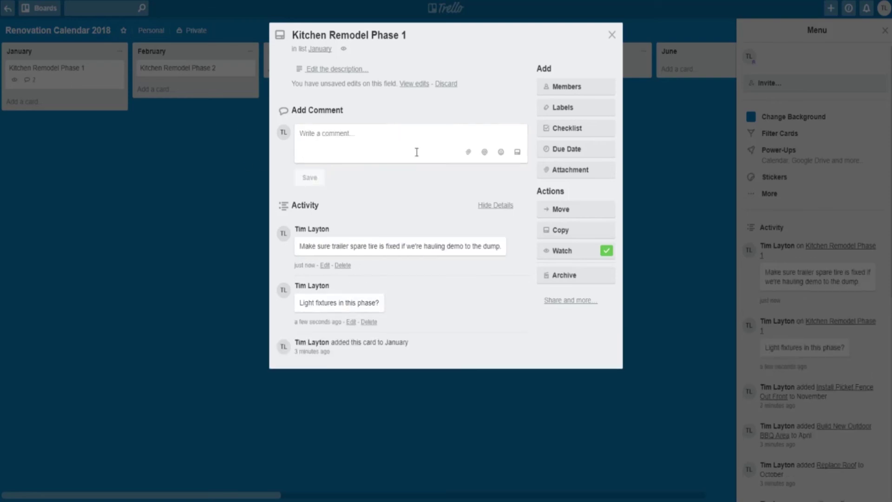
Describe Kitchen Remodel Phase 2 as installing cabinets, new counters, appliances and painting.
{"action": "left_click", "coordinate": [612, 35]}
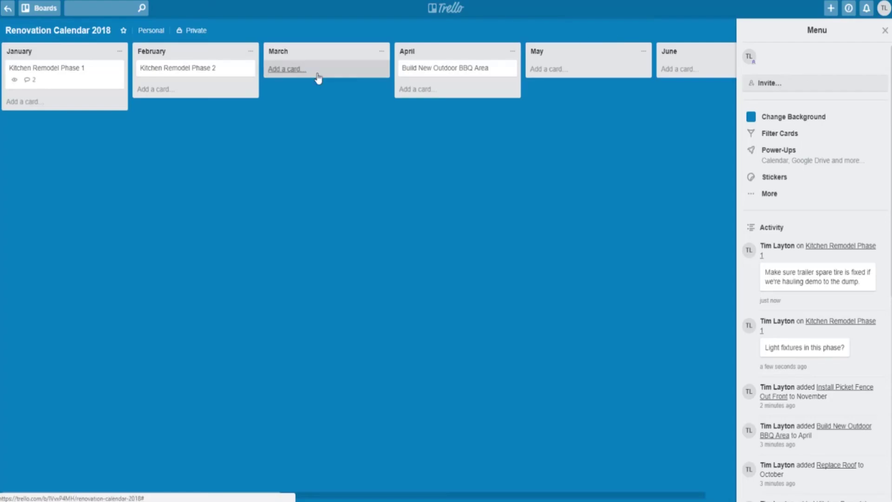
{"action": "left_click", "coordinate": [208, 68]}
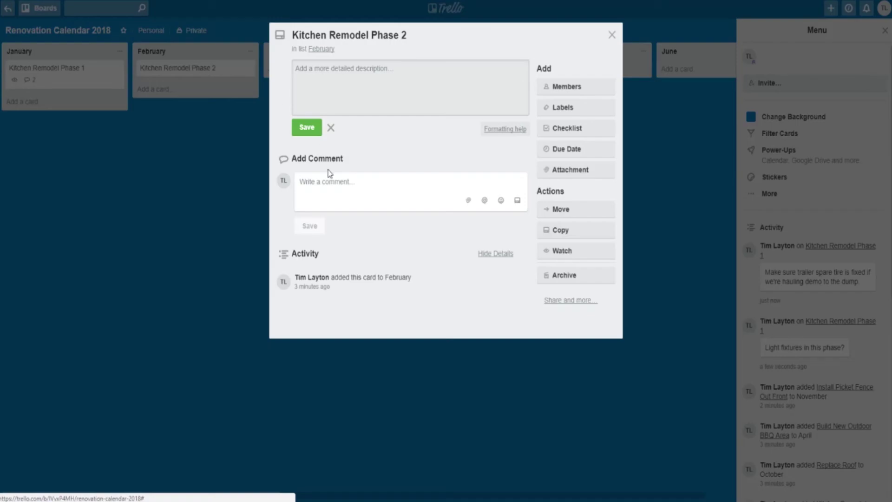
{"action": "type", "text": "Install Cabinets"}
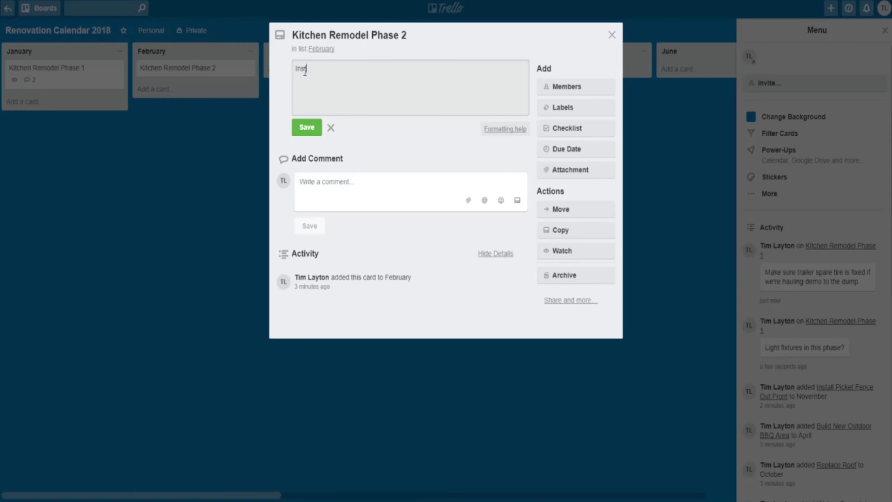
{"action": "key", "text": "BackSpace"}
{"action": "key", "text": "BackSpace"}
{"action": "key", "text": "BackSpace"}
{"action": "key", "text": "BackSpace"}
{"action": "key", "text": "BackSpace"}
{"action": "key", "text": "BackSpace"}
{"action": "key", "text": "BackSpace"}
{"action": "key", "text": "BackSpace"}
{"action": "type", "text": "Phase 2 includes: Install cabinets, make or install"}
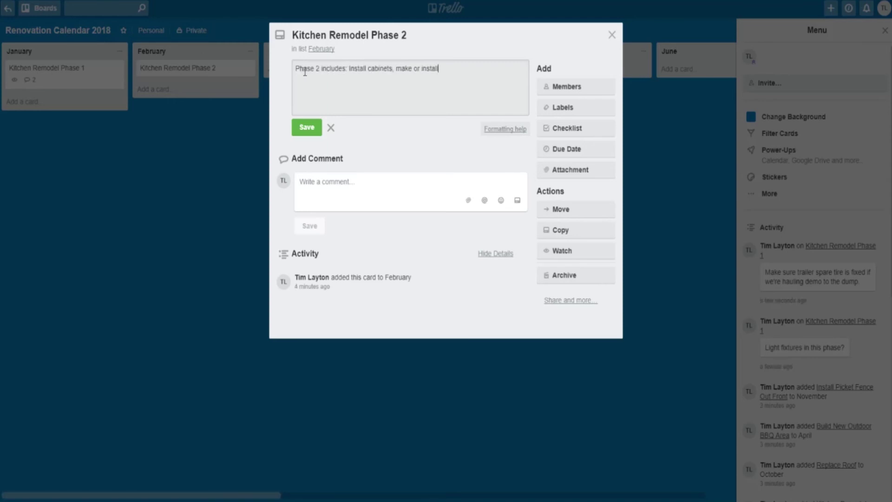
{"action": "type", "text": " new counters, appliances, and painting."}
Comment 'Decide on Kitchen counter material by January 15 in case it needs to be ordered.' without setting a due date.
{"action": "left_click", "coordinate": [343, 191]}
{"action": "type", "text": "Decide on kitche"}
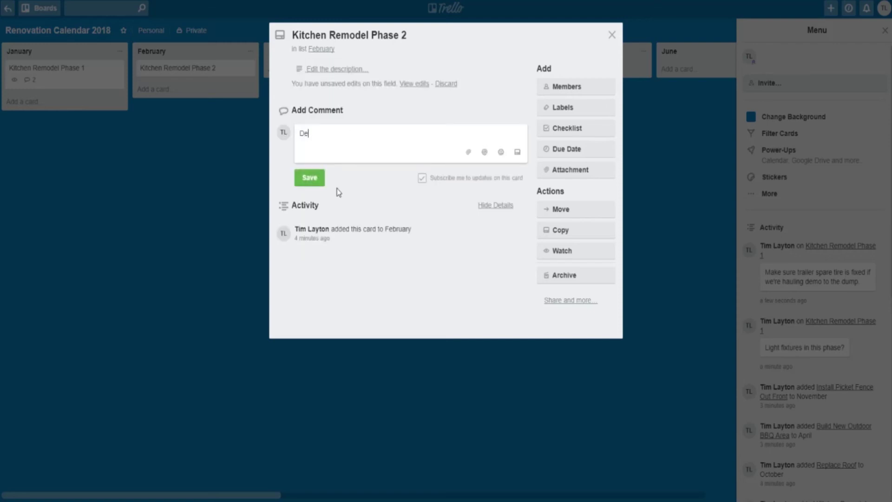
{"action": "key", "text": "BackSpace"}
{"action": "key", "text": "BackSpace"}
{"action": "key", "text": "BackSpace"}
{"action": "key", "text": "BackSpace"}
{"action": "key", "text": "BackSpace"}
{"action": "key", "text": "BackSpace"}
{"action": "type", "text": "Kitchen counter material by January 15 in case it needs to be ordered."}
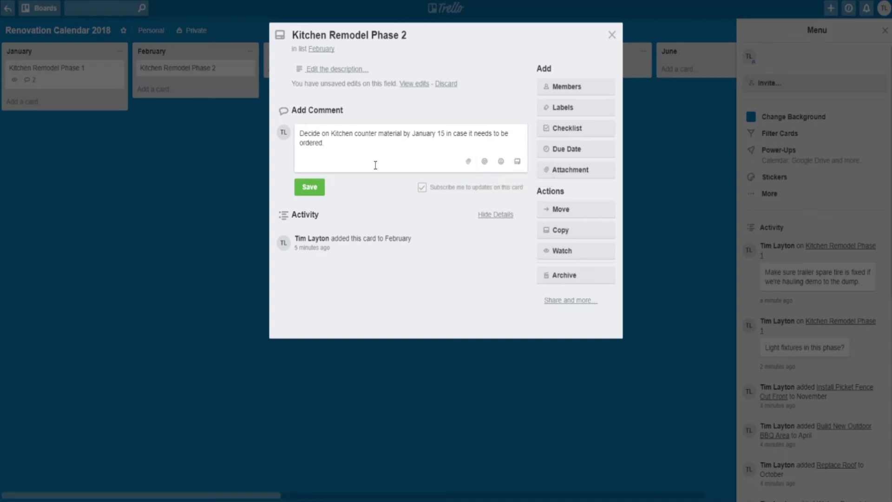
{"action": "left_click", "coordinate": [316, 186]}
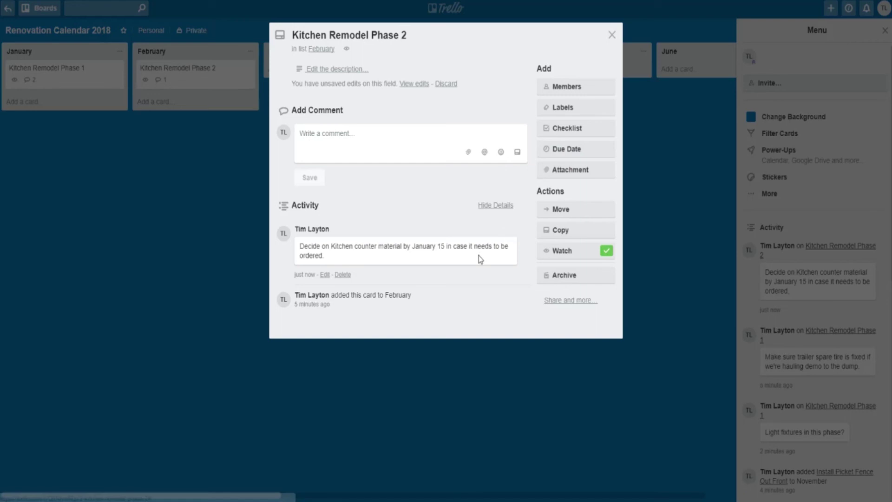
{"action": "left_click", "coordinate": [567, 149]}
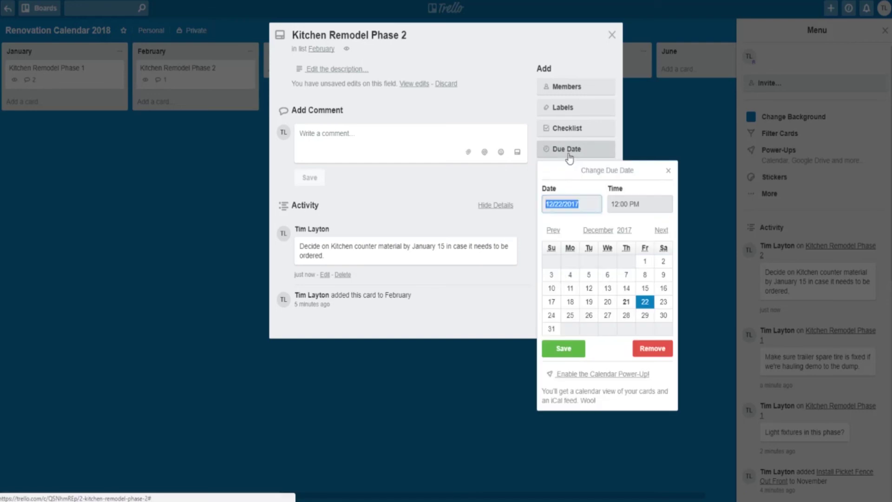
{"action": "left_click", "coordinate": [669, 172]}
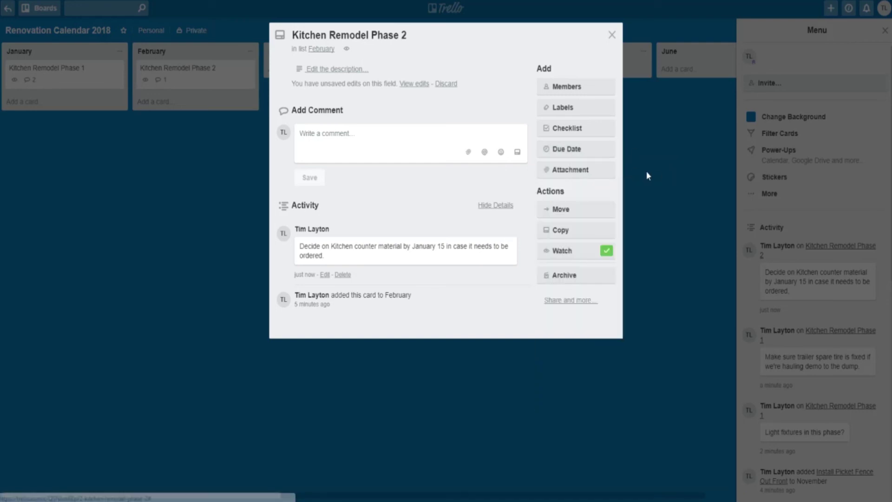
{"action": "left_click", "coordinate": [612, 37]}
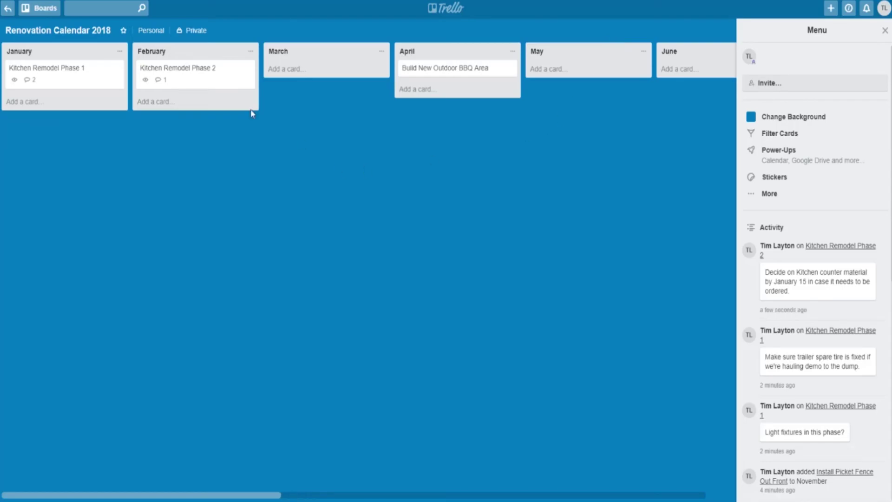
Watch the Phase 1 card and move Kitchen Remodel Phase 2 into January below it.
{"action": "left_click", "coordinate": [72, 78]}
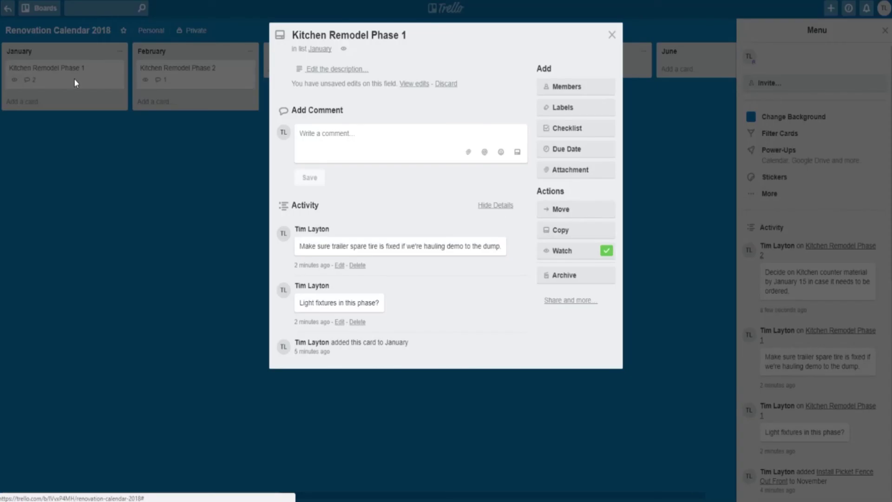
{"action": "left_click", "coordinate": [584, 255]}
{"action": "left_click", "coordinate": [613, 36]}
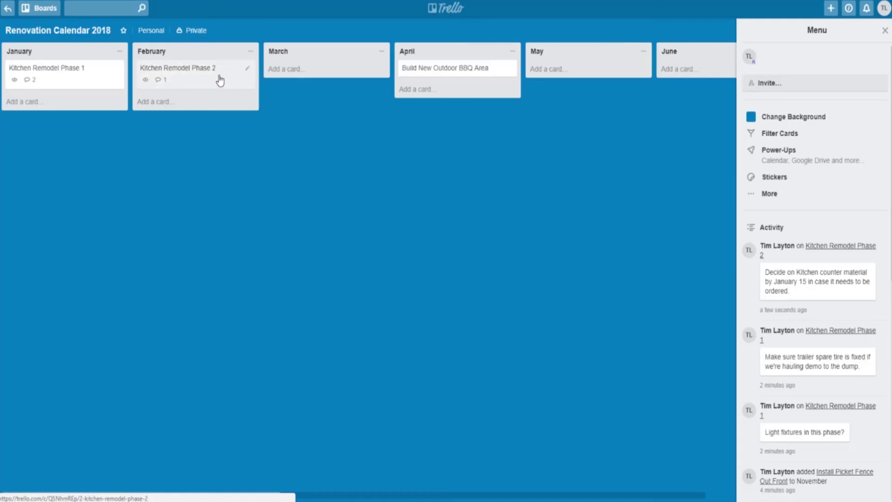
{"action": "left_click_drag", "start_coordinate": [220, 81], "coordinate": [94, 117]}
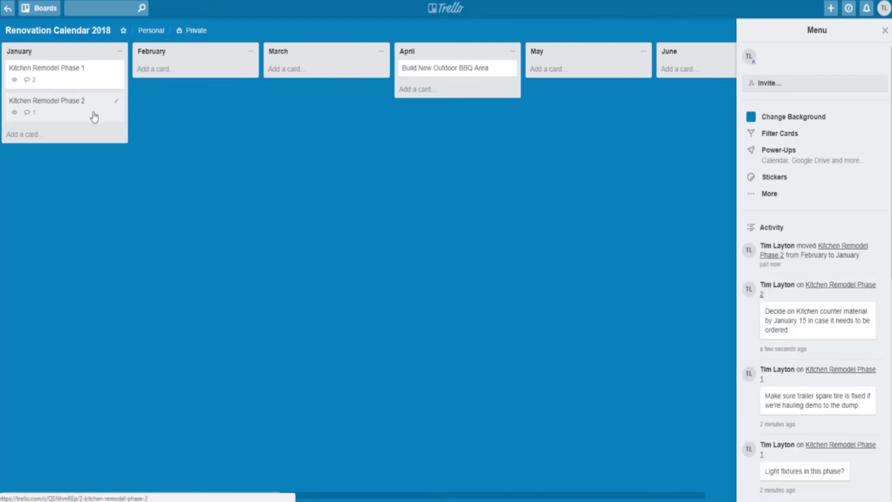
{"action": "left_click_drag", "start_coordinate": [206, 496], "coordinate": [212, 494]}
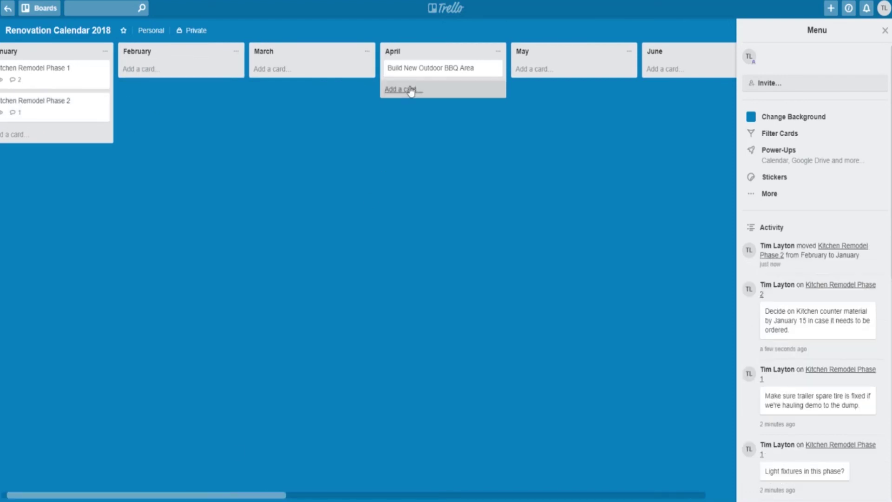
Move Build New Outdoor BBQ Area into March and Replace Roof into Maybe.
{"action": "left_click_drag", "start_coordinate": [416, 74], "coordinate": [298, 79]}
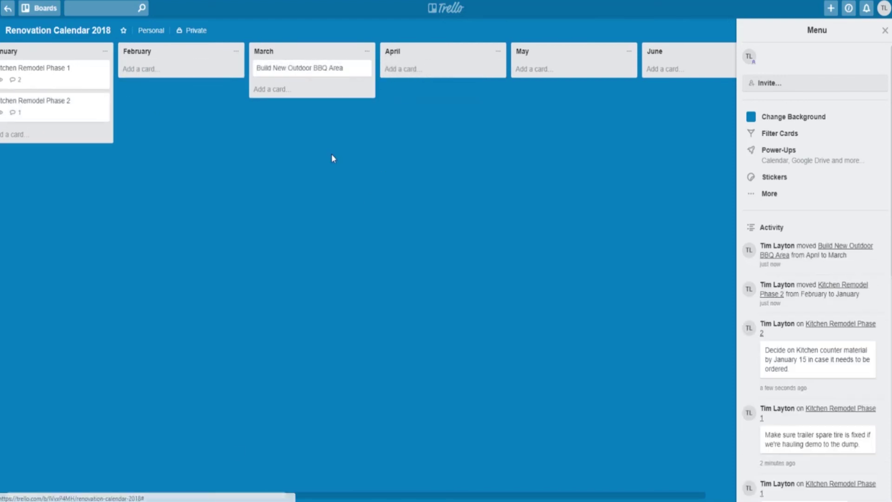
{"action": "left_click_drag", "start_coordinate": [238, 498], "coordinate": [590, 371]}
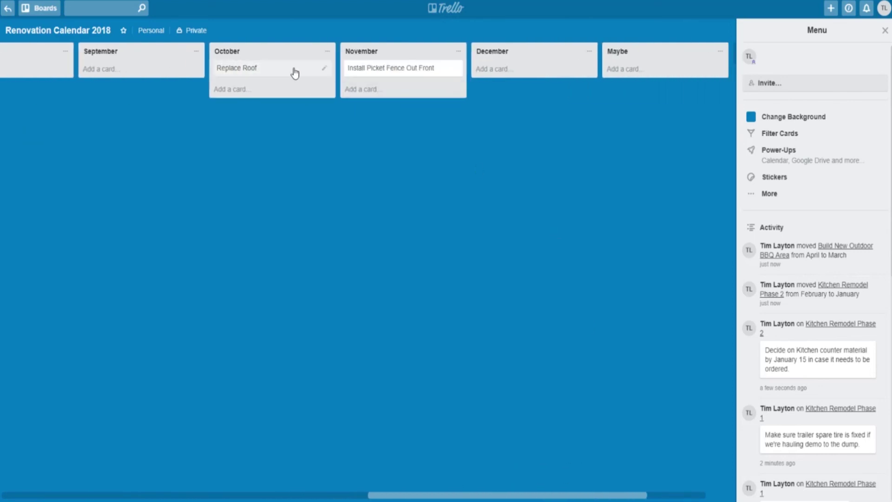
{"action": "left_click_drag", "start_coordinate": [294, 74], "coordinate": [584, 73]}
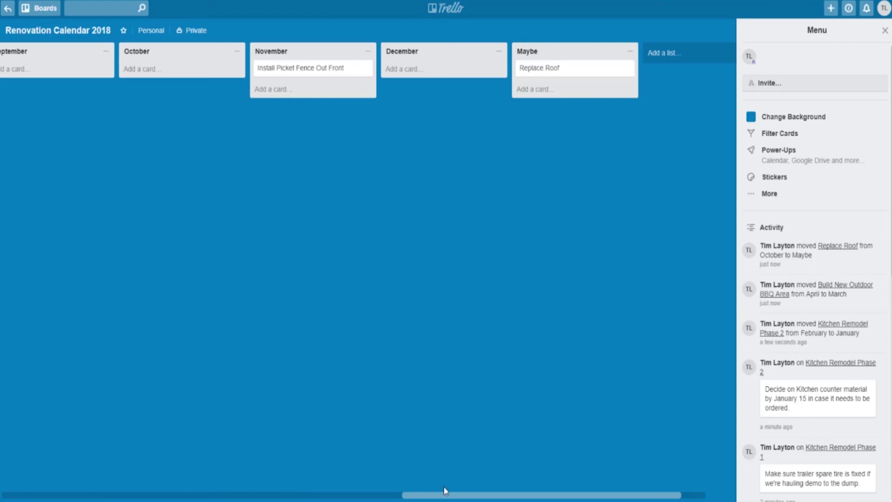
{"action": "left_click_drag", "start_coordinate": [445, 488], "coordinate": [36, 490]}
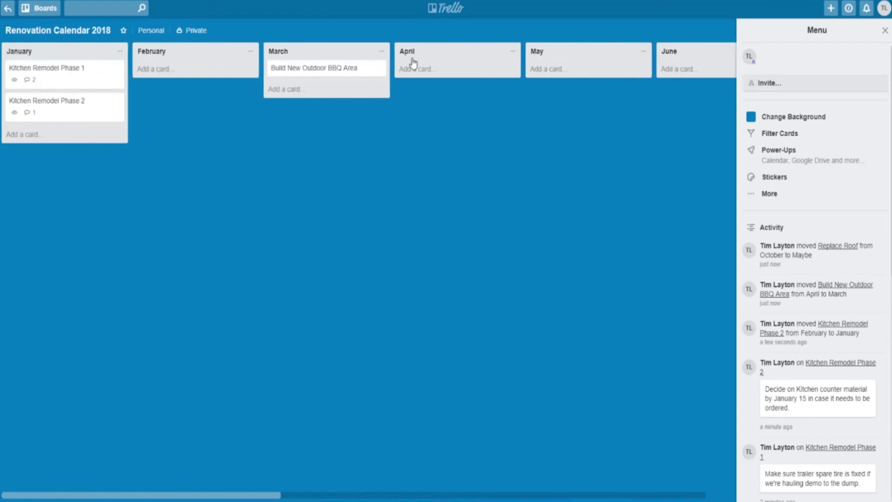